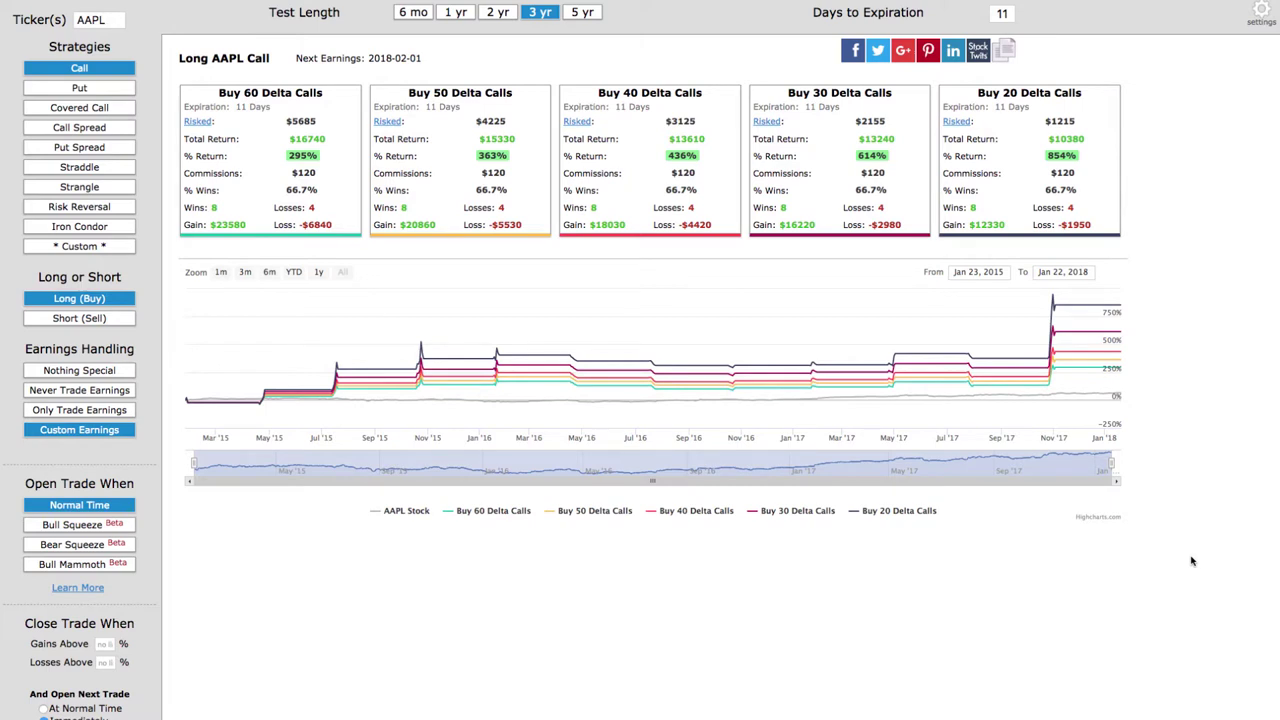
# Step: On the webclass registration page, highlight the special guest's name and company, and bring the list of topics into view
pyautogui.moveTo(756, 401)
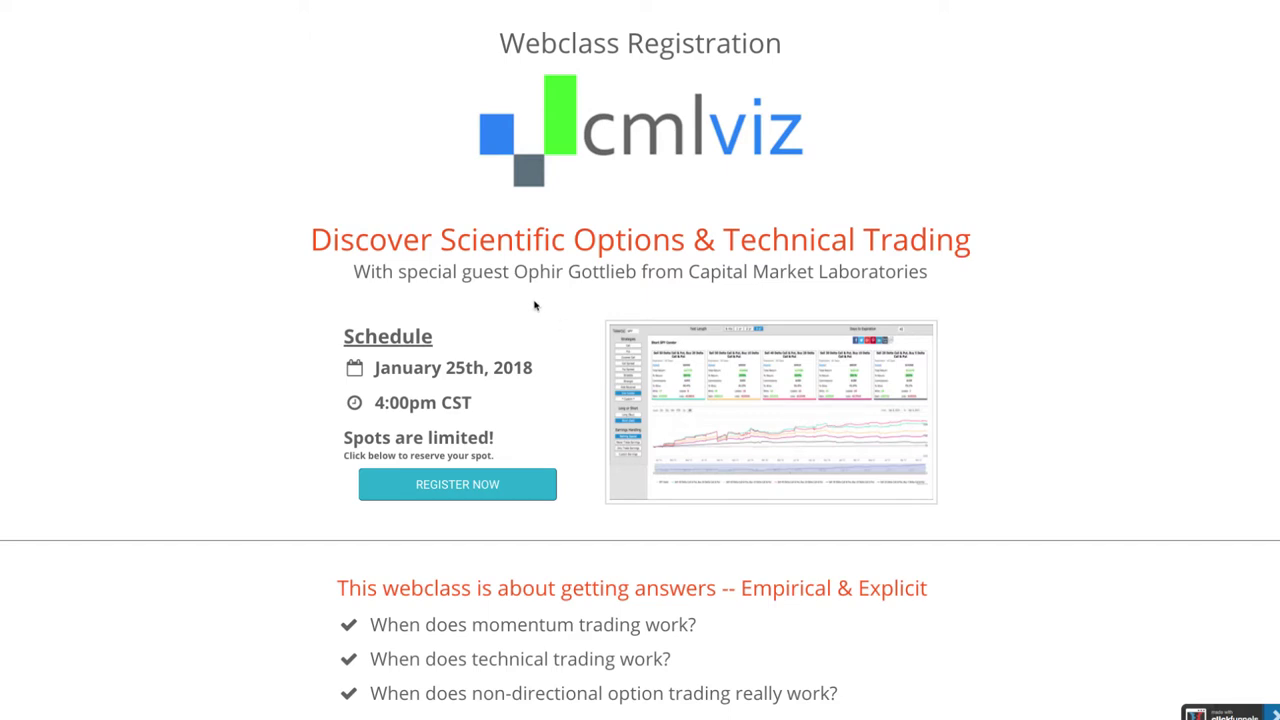
pyautogui.moveTo(514, 271); pyautogui.dragTo(928, 276)
pyautogui.click(1058, 303)
pyautogui.scroll(-3, 1058, 303)
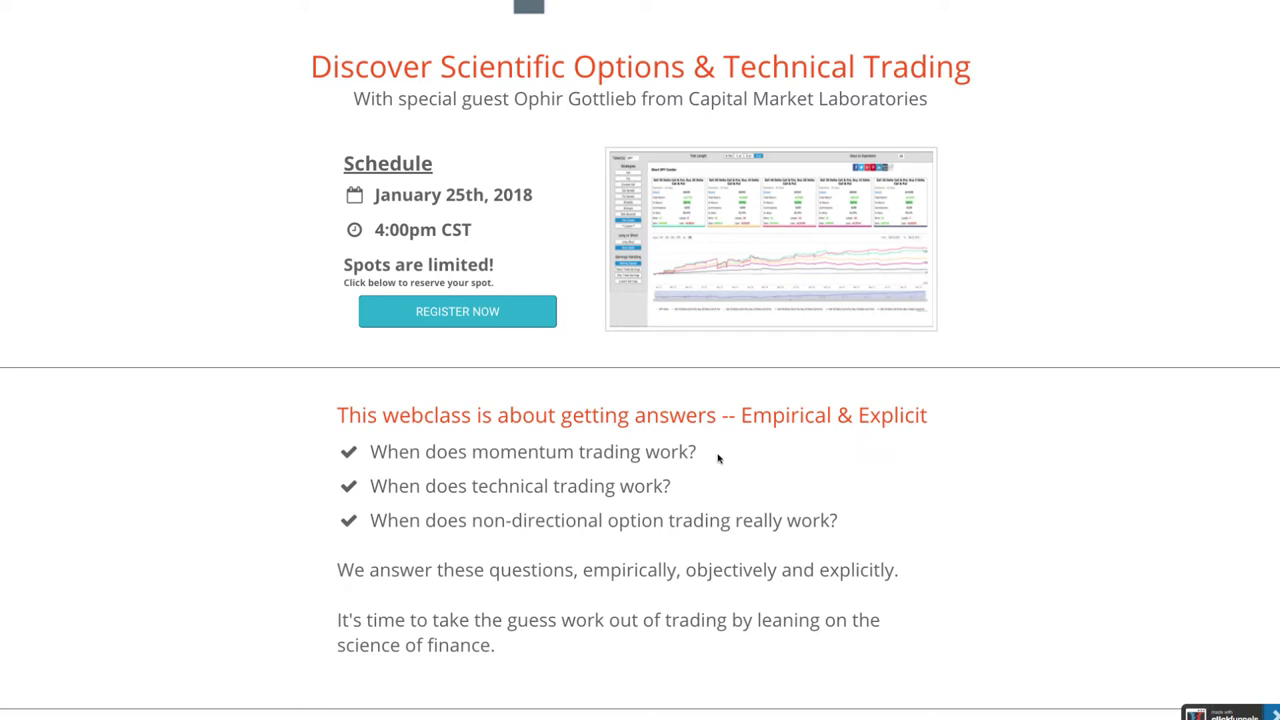
# Step: Highlight in turn the three webclass questions on momentum, technical and non-directional option trading, and clear the selection
pyautogui.moveTo(373, 451); pyautogui.dragTo(594, 474)
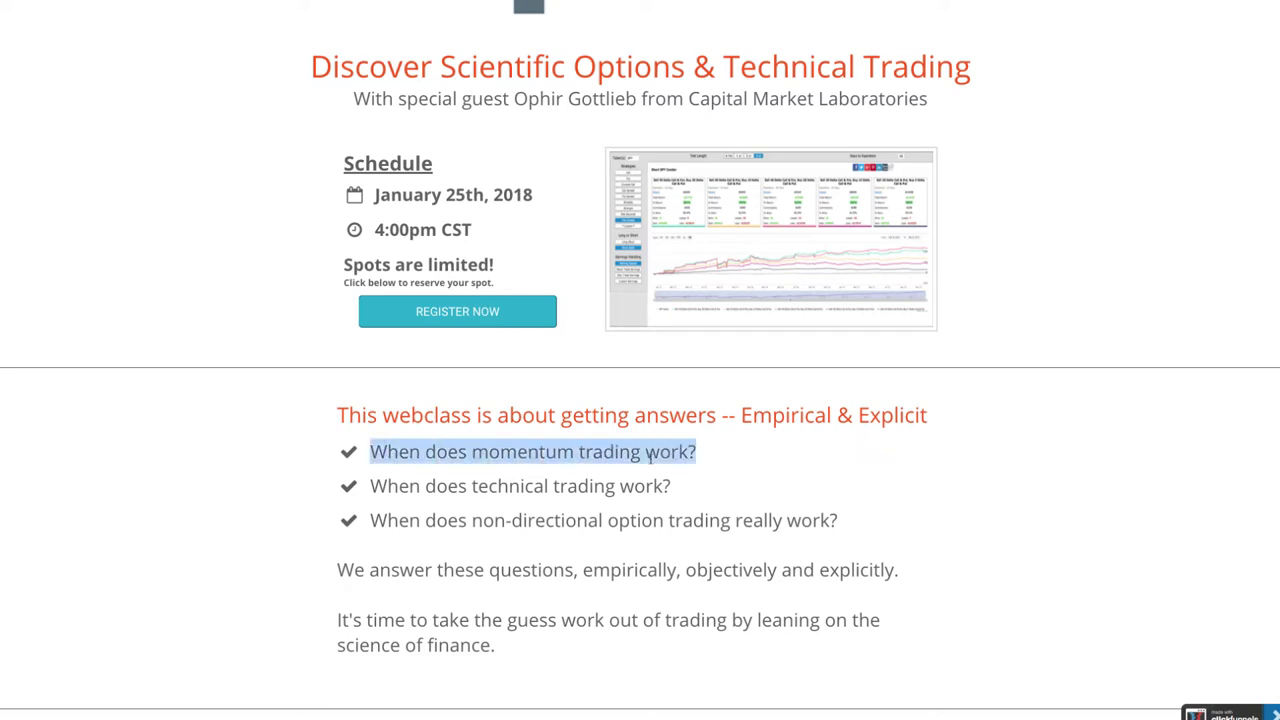
pyautogui.moveTo(378, 488); pyautogui.dragTo(704, 496)
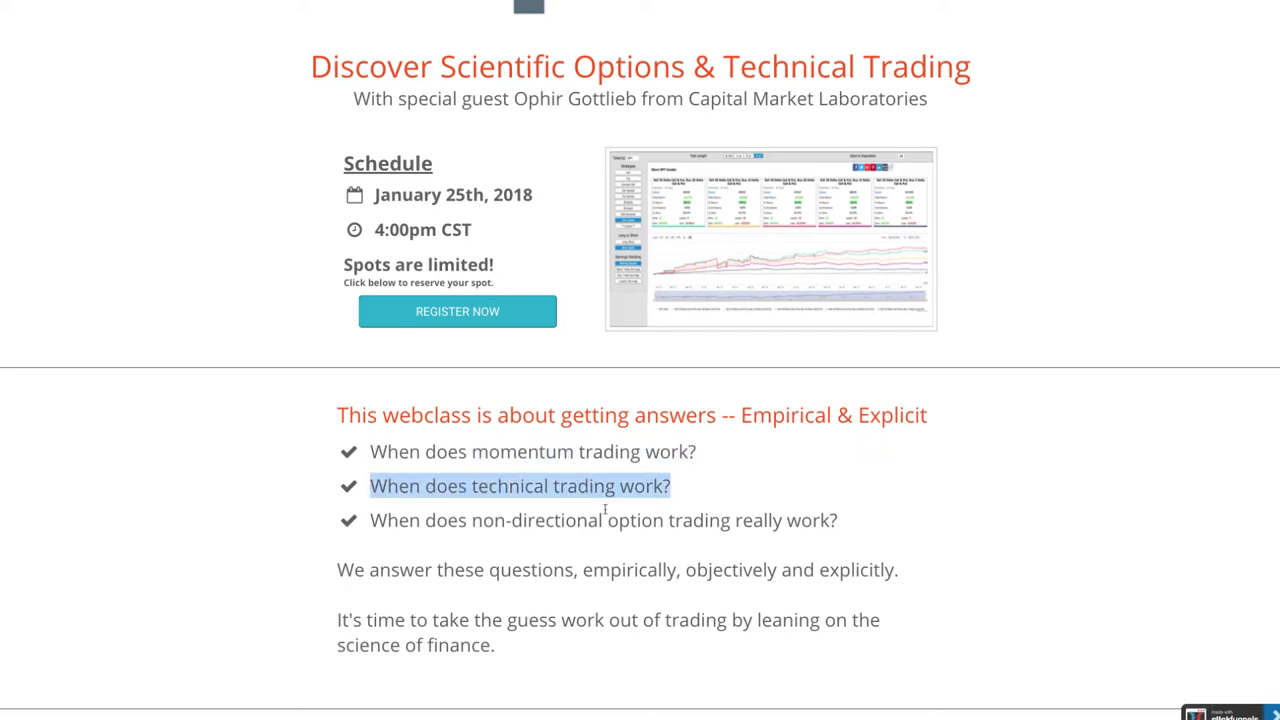
pyautogui.moveTo(372, 521); pyautogui.dragTo(843, 532)
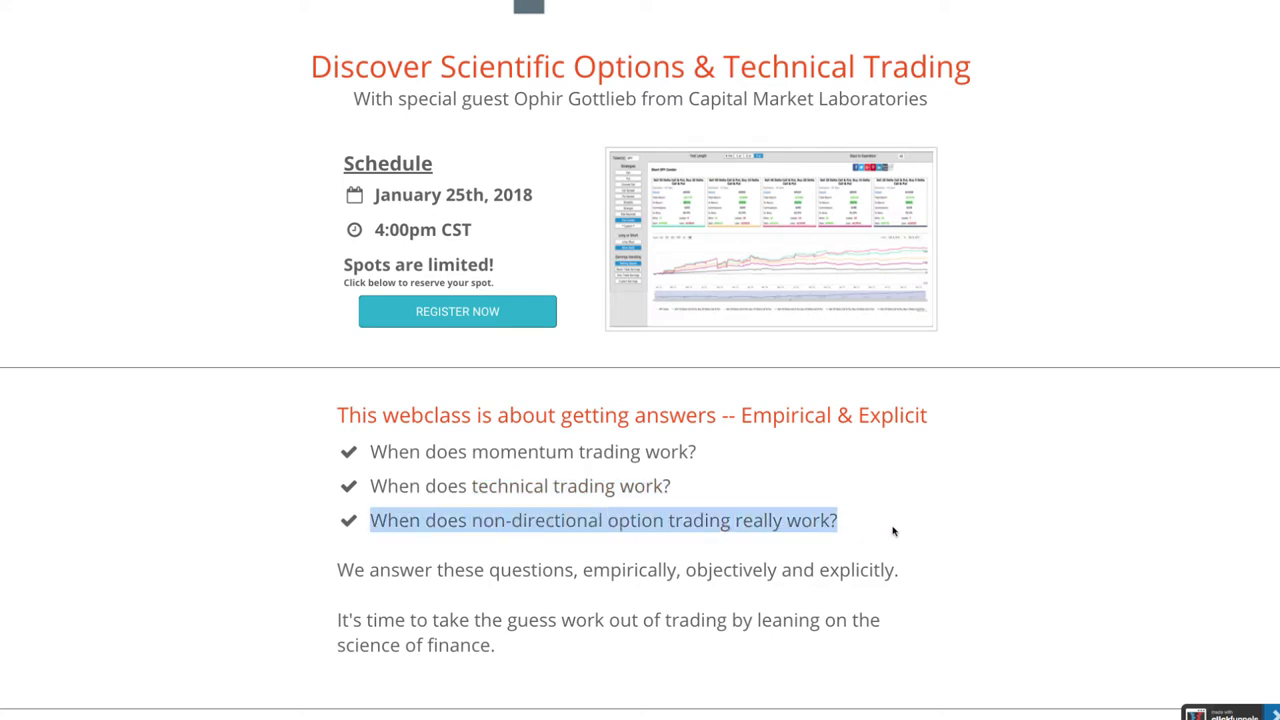
pyautogui.scroll(1, 831, 526)
pyautogui.click(831, 526)
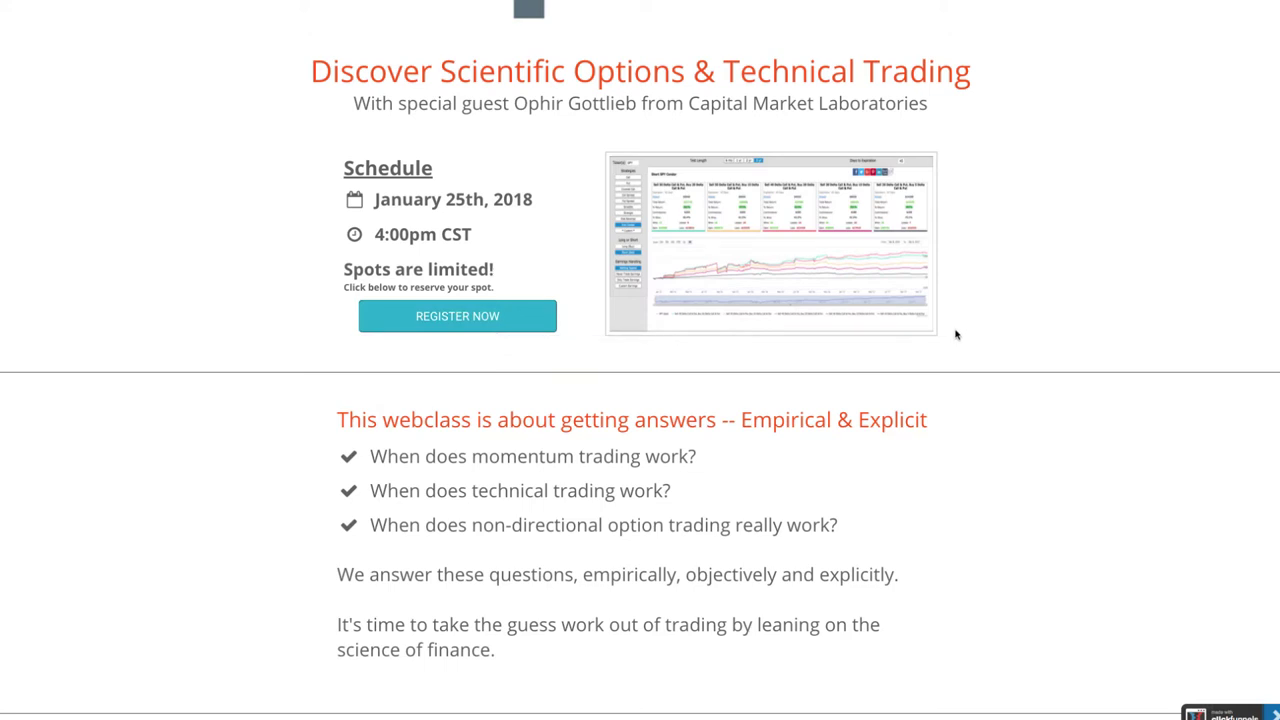
pyautogui.scroll(2, 956, 335)
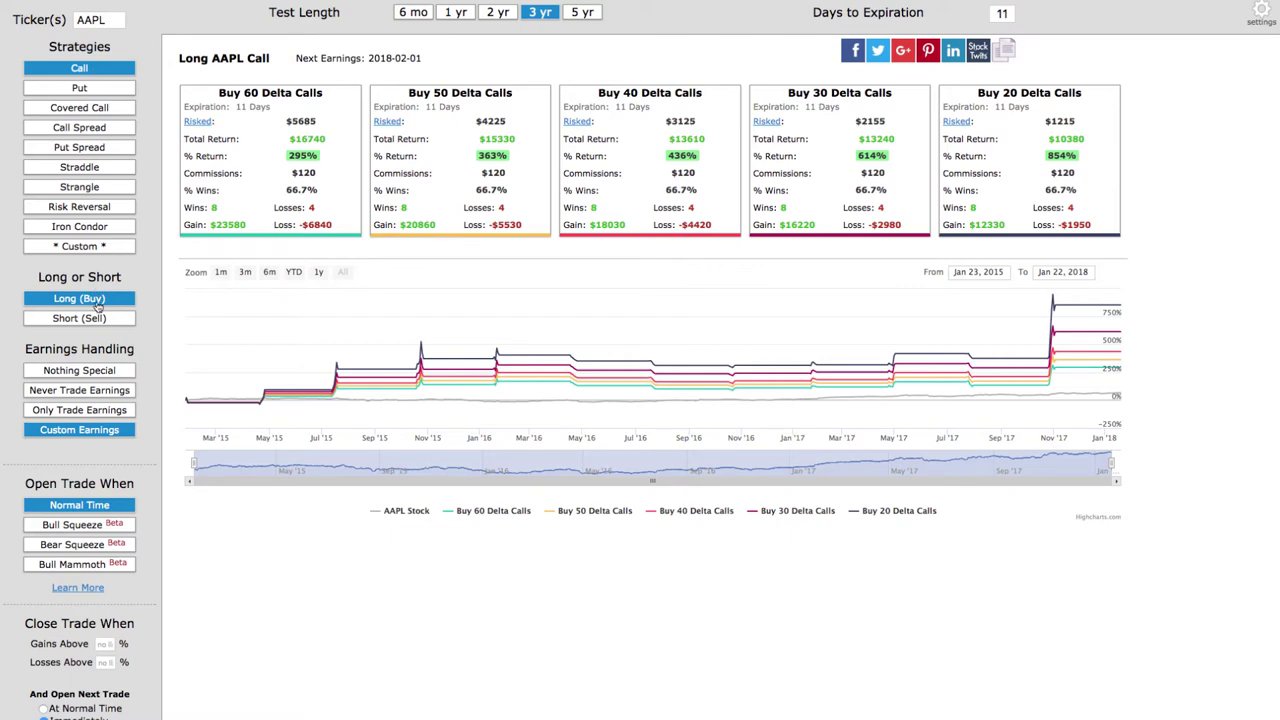
# Step: Review the Custom Earnings Handling rules of the long AAPL call backtest and save them unchanged
pyautogui.click(111, 431)
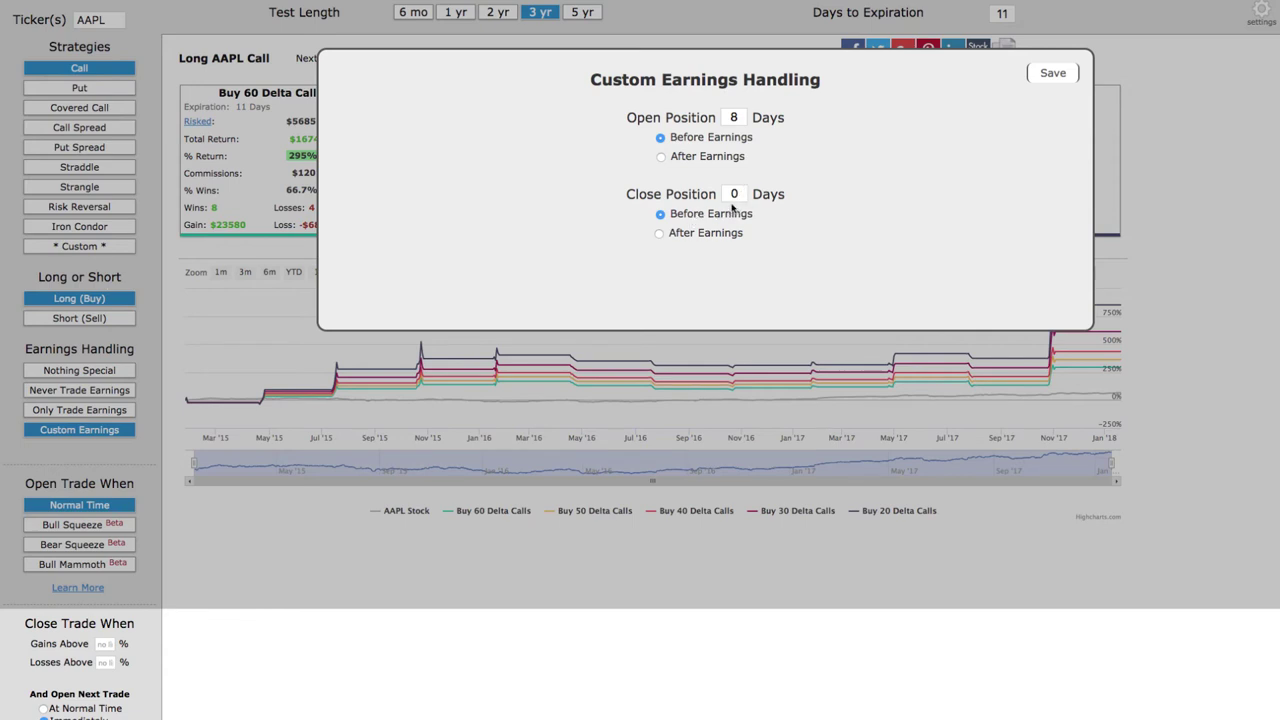
pyautogui.click(1060, 76)
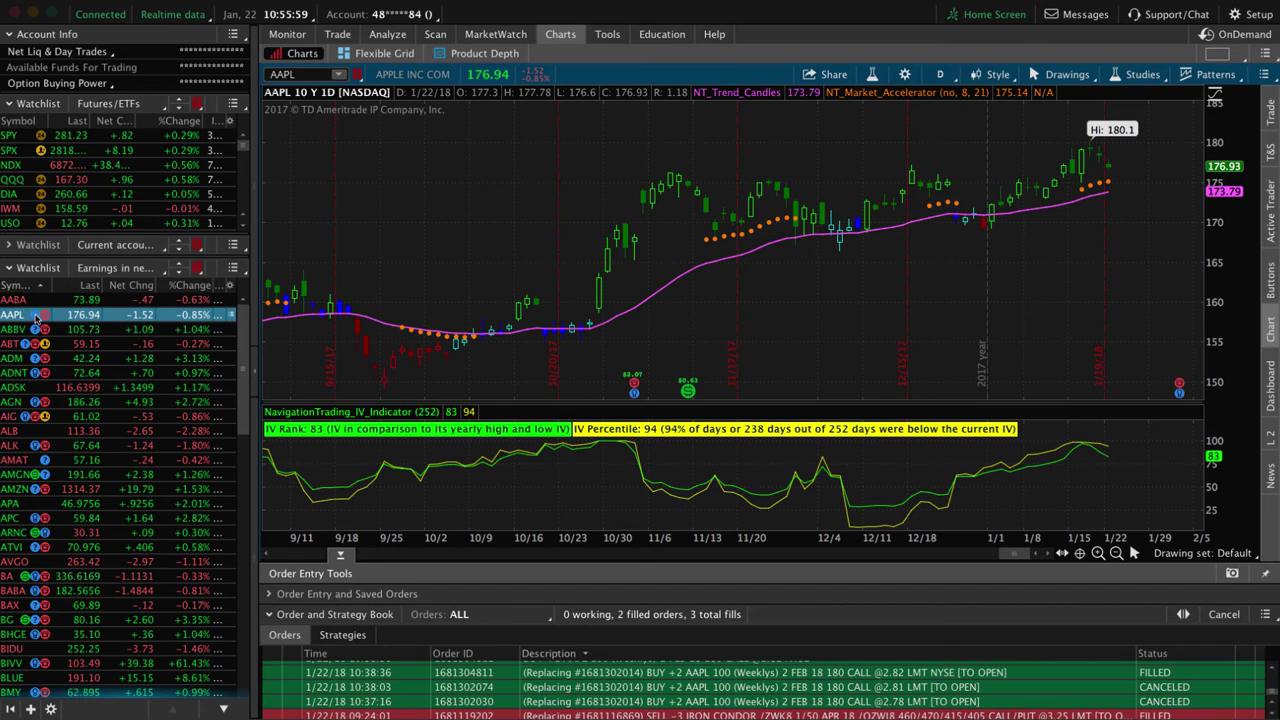
# Step: In the thinkorswim platform, check the upcoming earnings dates of AAPL and AMZN in the earnings watchlist
pyautogui.moveTo(36, 318)
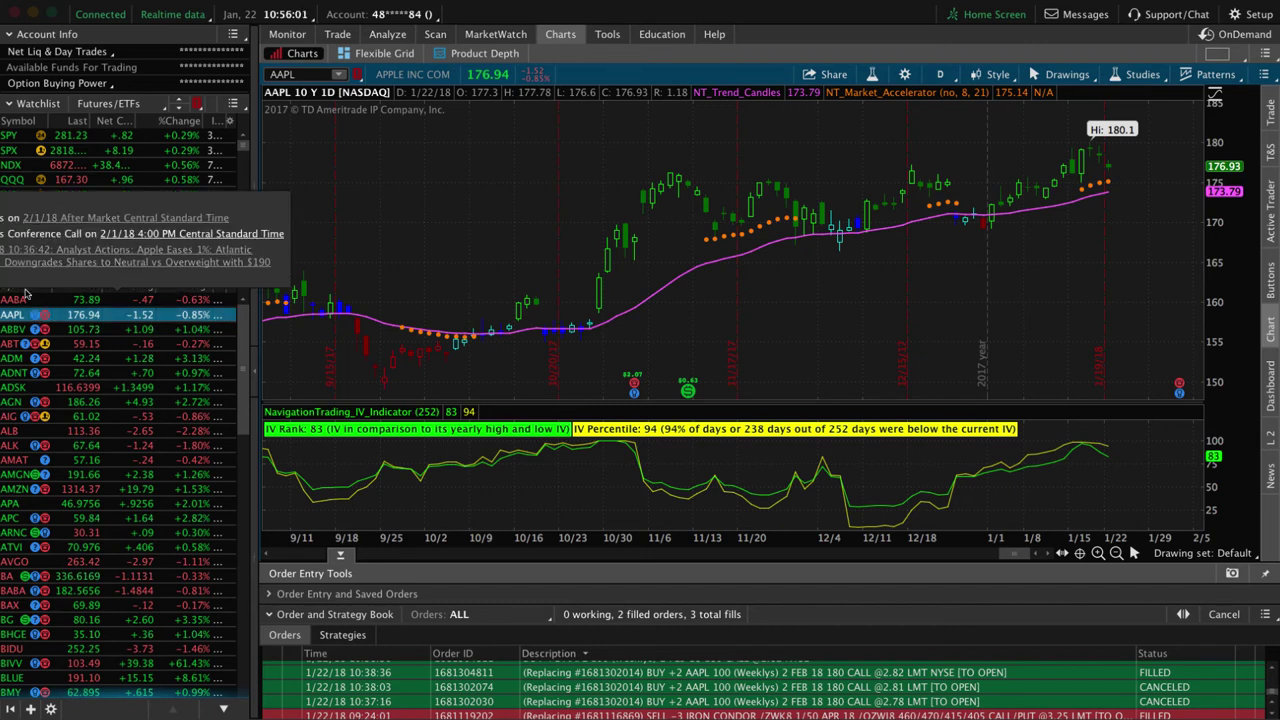
pyautogui.press('Down')
pyautogui.press('Down')
pyautogui.press('Down')
pyautogui.press('Down')
pyautogui.press('Down')
pyautogui.press('Down')
pyautogui.press('Down')
pyautogui.press('Down')
pyautogui.press('Down')
pyautogui.press('Down')
pyautogui.press('Down')
pyautogui.press('Down')
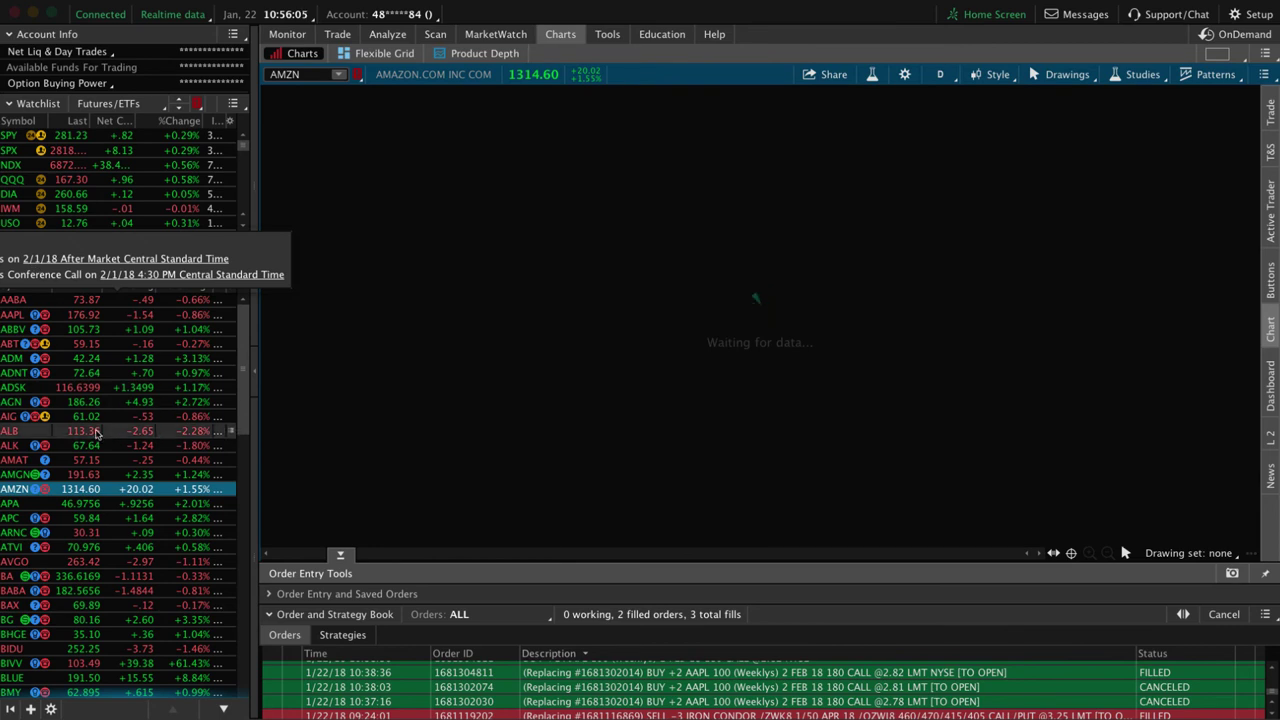
# Step: Move down the earnings watchlist to BABA and check its upcoming earnings date
pyautogui.scroll(-3, 97, 432)
pyautogui.press('Down')
pyautogui.press('Down')
pyautogui.press('Down')
pyautogui.press('Down')
pyautogui.press('Down')
pyautogui.press('Down')
pyautogui.press('Down')
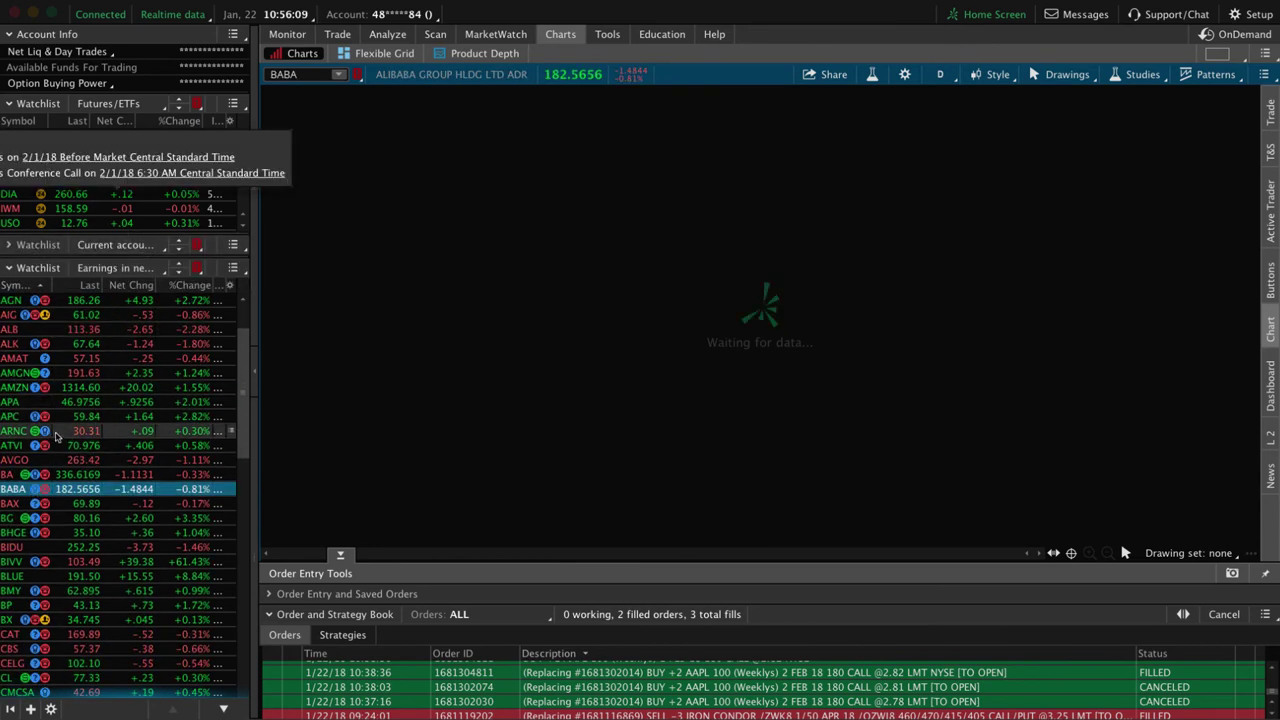
# Step: Check CAT's earnings date and chart in the earnings watchlist, and bring up the EBAY chart
pyautogui.scroll(-1, 58, 436)
pyautogui.scroll(-2, 58, 436)
pyautogui.click(36, 519)
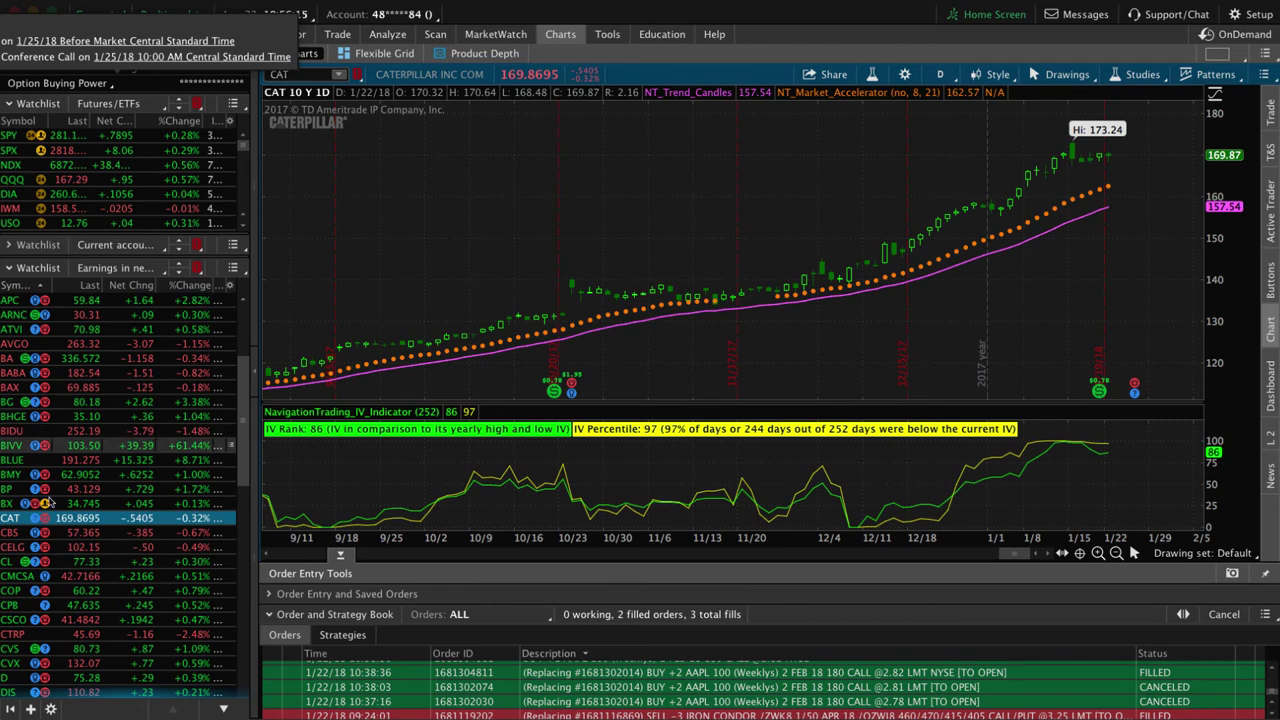
pyautogui.scroll(-4, 62, 537)
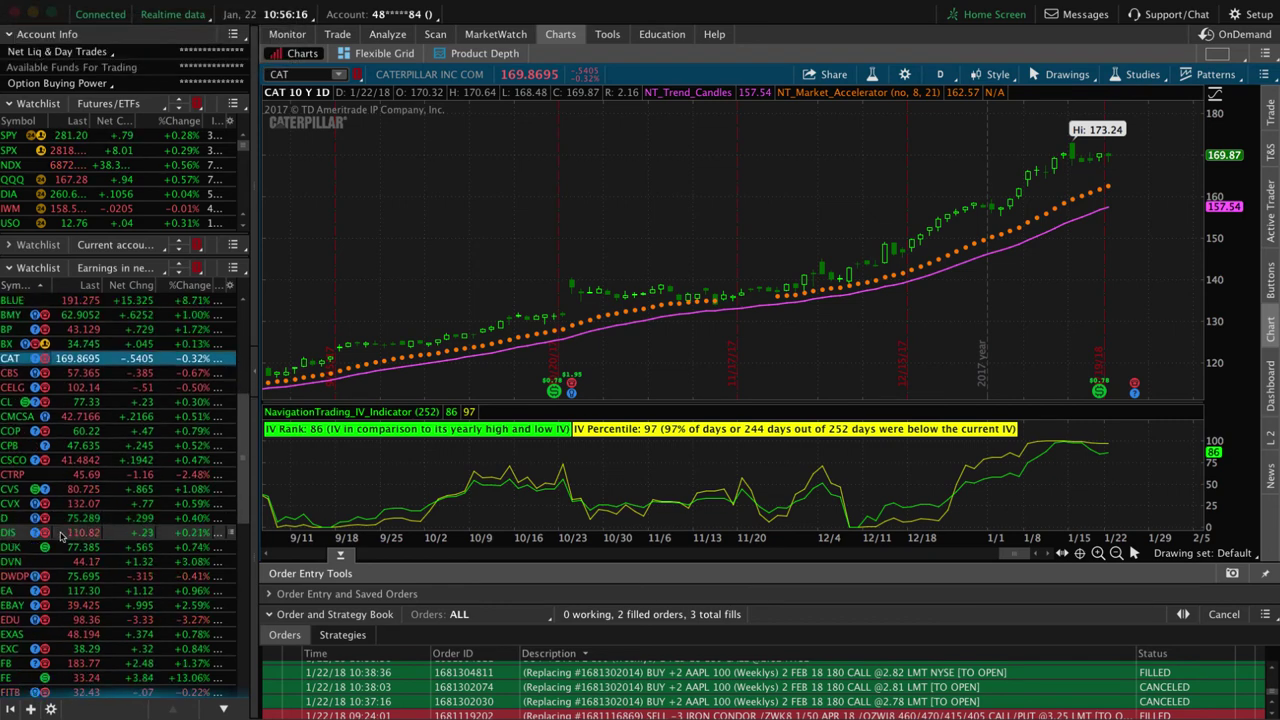
pyautogui.click(34, 606)
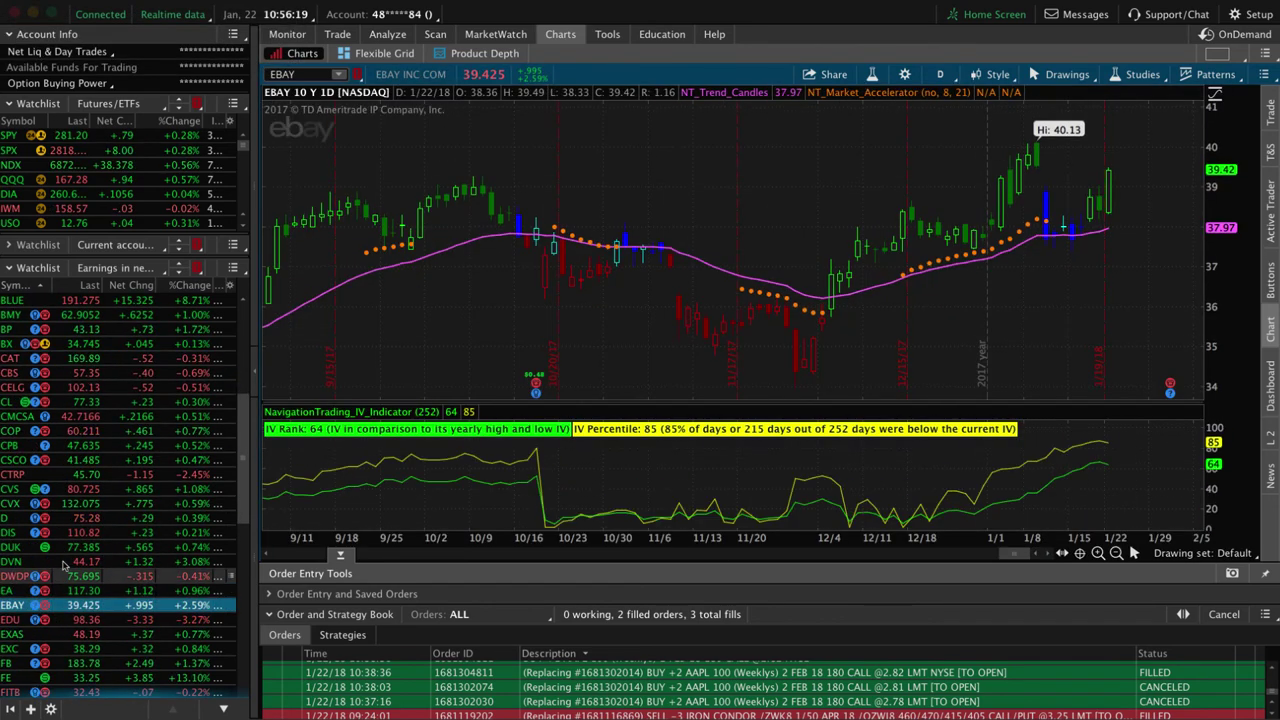